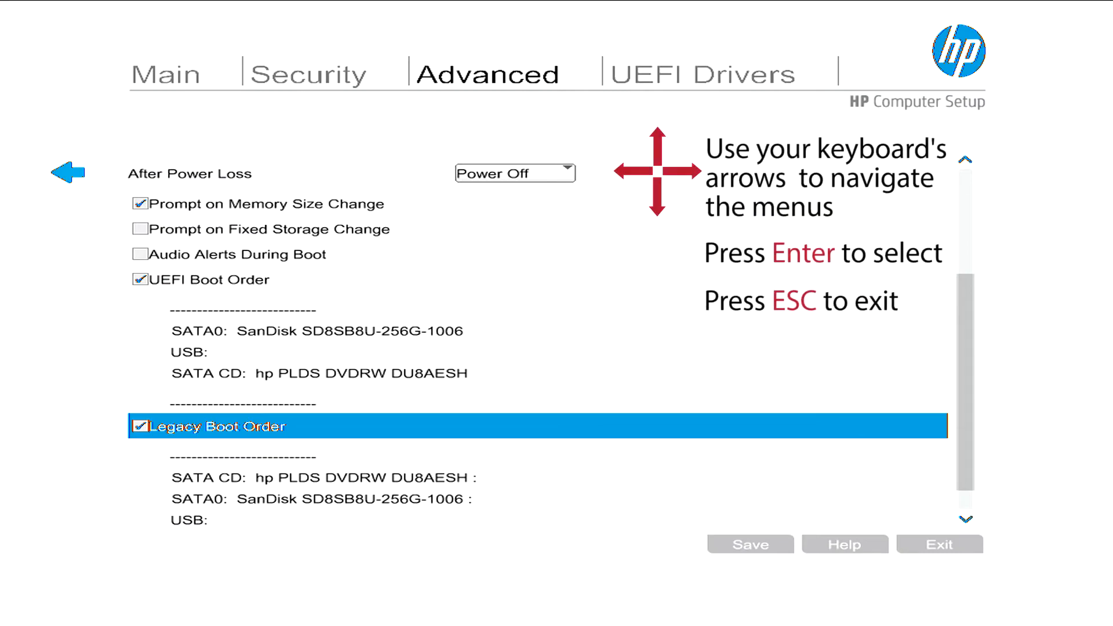
# Move the SATA CD drive (hp PLDS DVDRW DU8AESH) to first place in the UEFI boot order and accept the order.
pyautogui.press('Up')
pyautogui.press('Return')
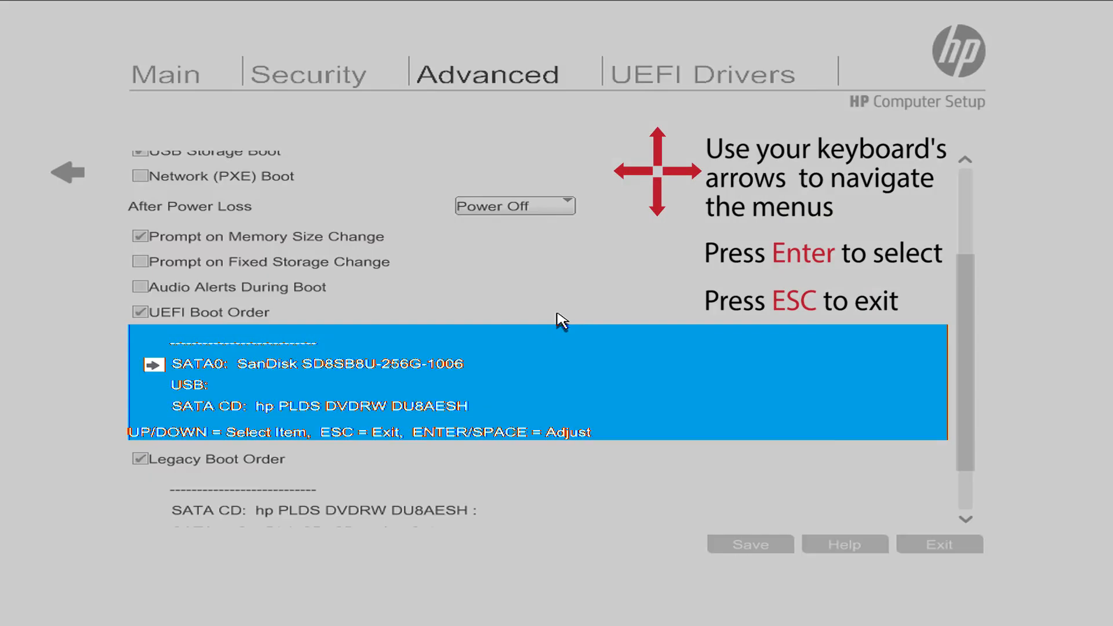
pyautogui.press('Down')
pyautogui.press('Down')
pyautogui.press('Return')
pyautogui.press('Up')
pyautogui.press('Up')
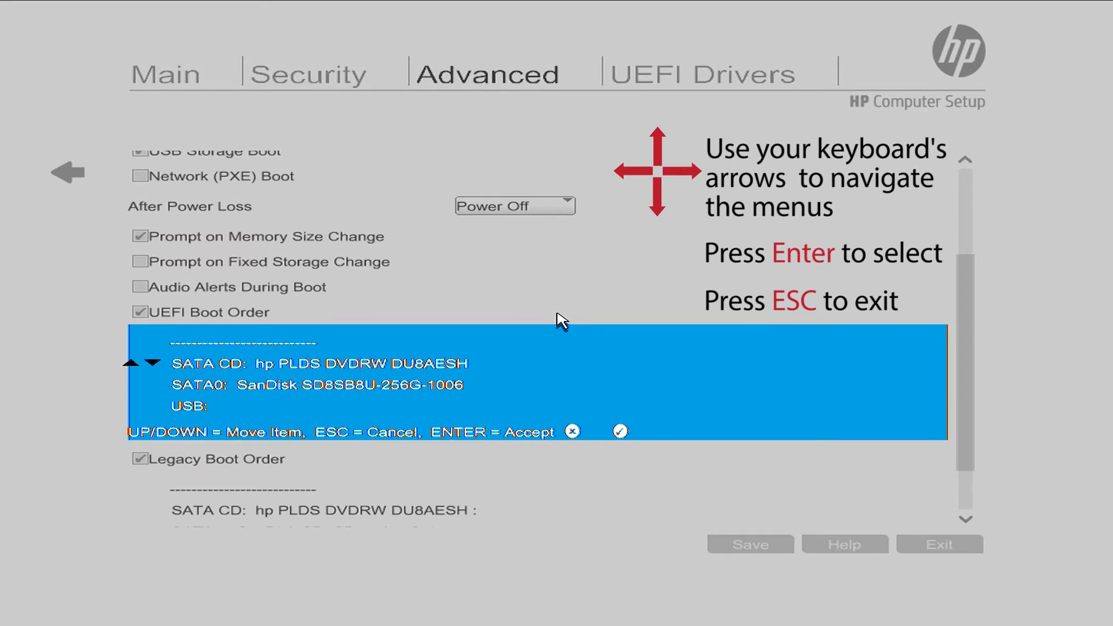
pyautogui.press('Return')
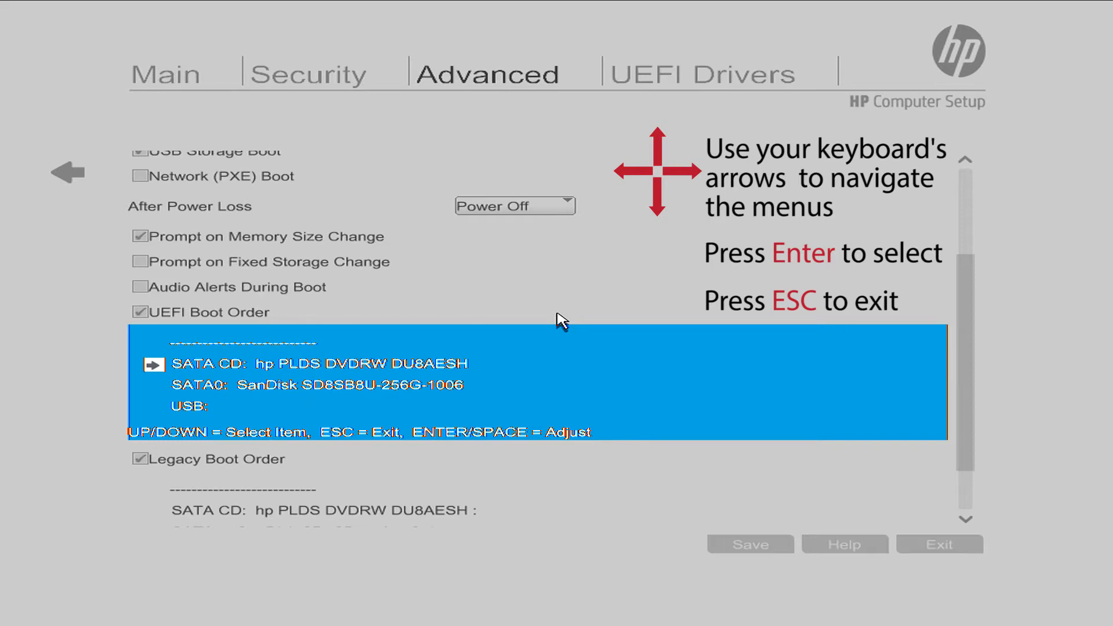
pyautogui.press('Escape')
# Leave the boot options and exit the computer setup, saving the changes.
pyautogui.press('Up')
pyautogui.press('Up')
pyautogui.press('Up')
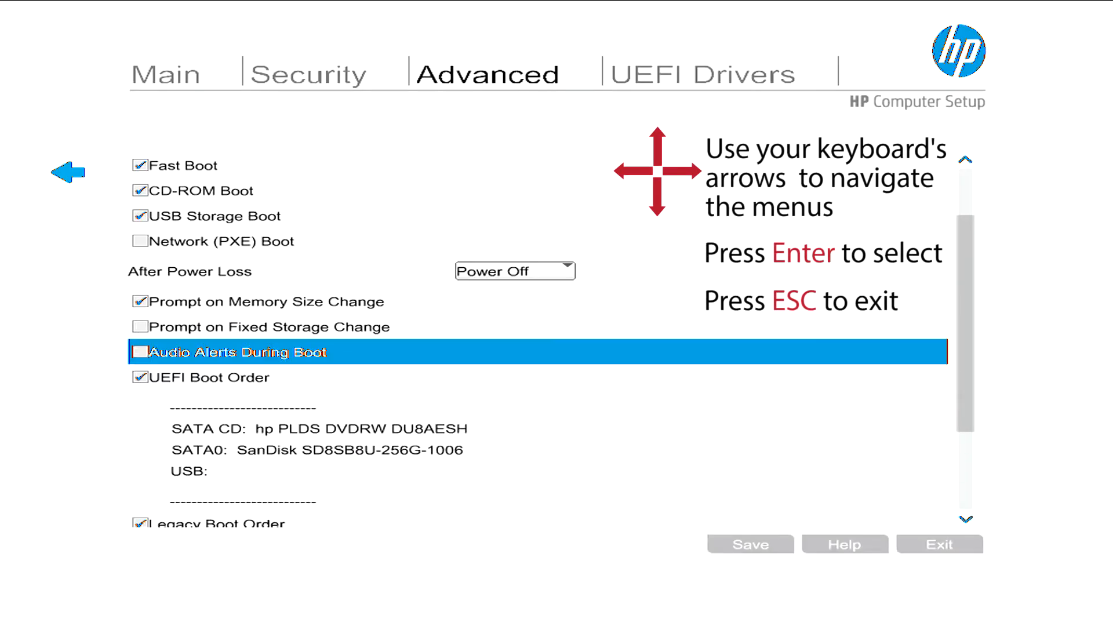
pyautogui.press('Up')
pyautogui.press('Up')
pyautogui.press('Up')
pyautogui.press('Up')
pyautogui.press('Up')
pyautogui.press('Up')
pyautogui.press('Escape')
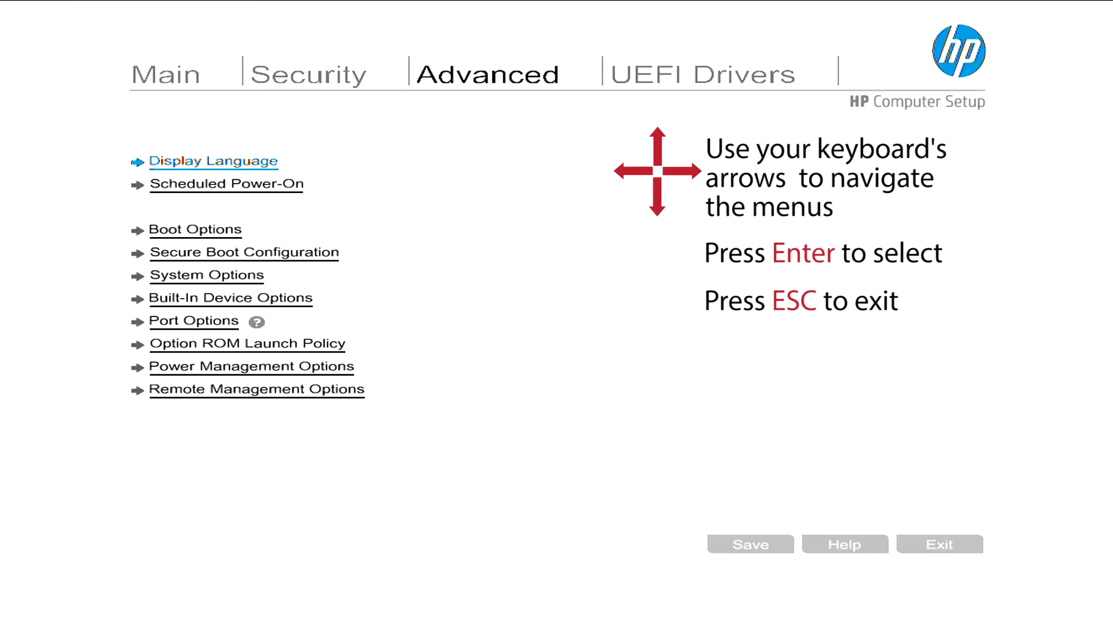
pyautogui.press('Escape')
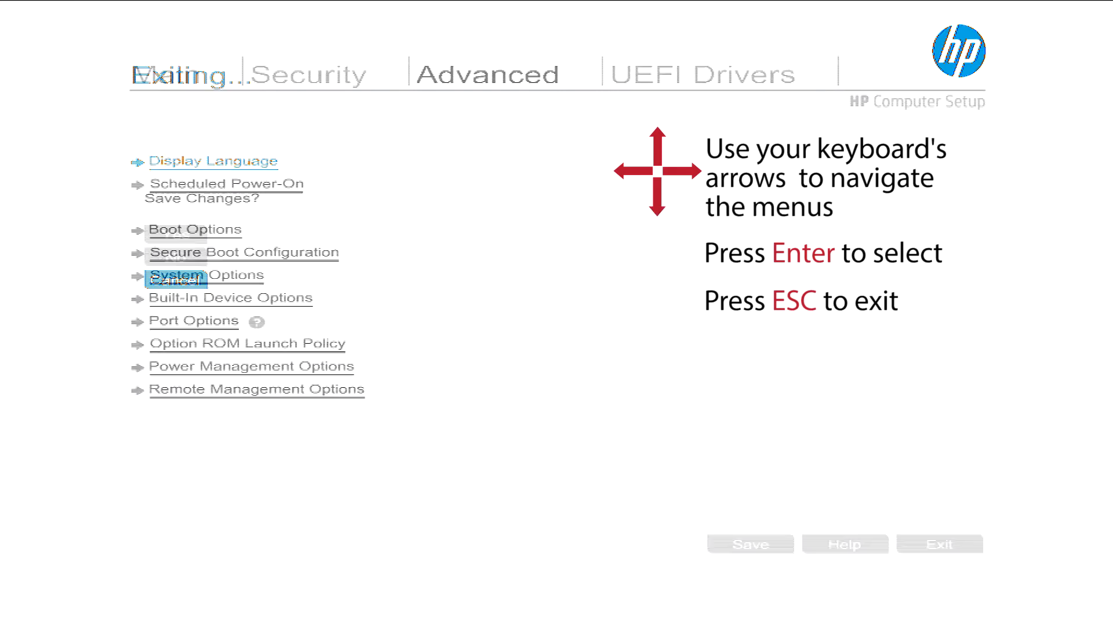
pyautogui.press('Up')
pyautogui.press('Up')
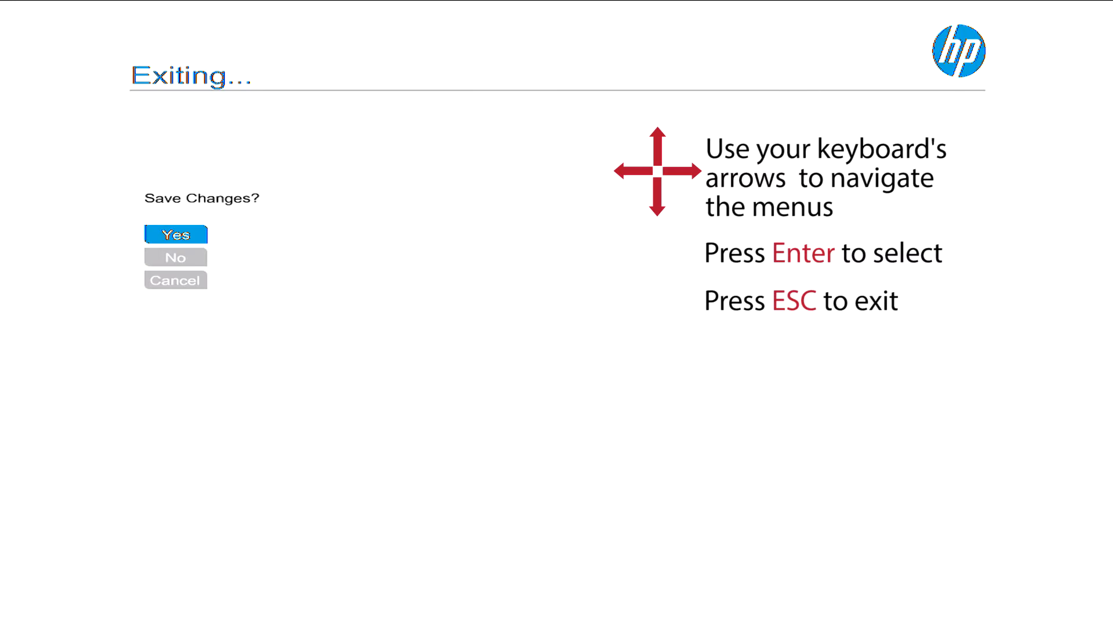
pyautogui.press('Return')
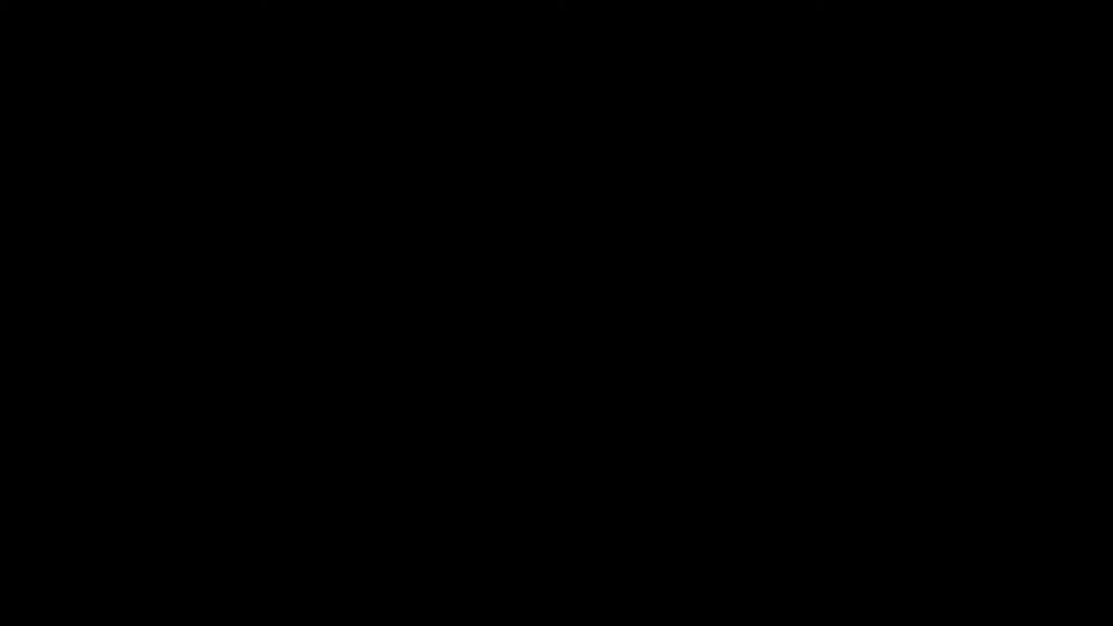
# Start the Userful 9.9.1 installer from the boot menu and accept English (United States) as the installation language.
pyautogui.press('Up')
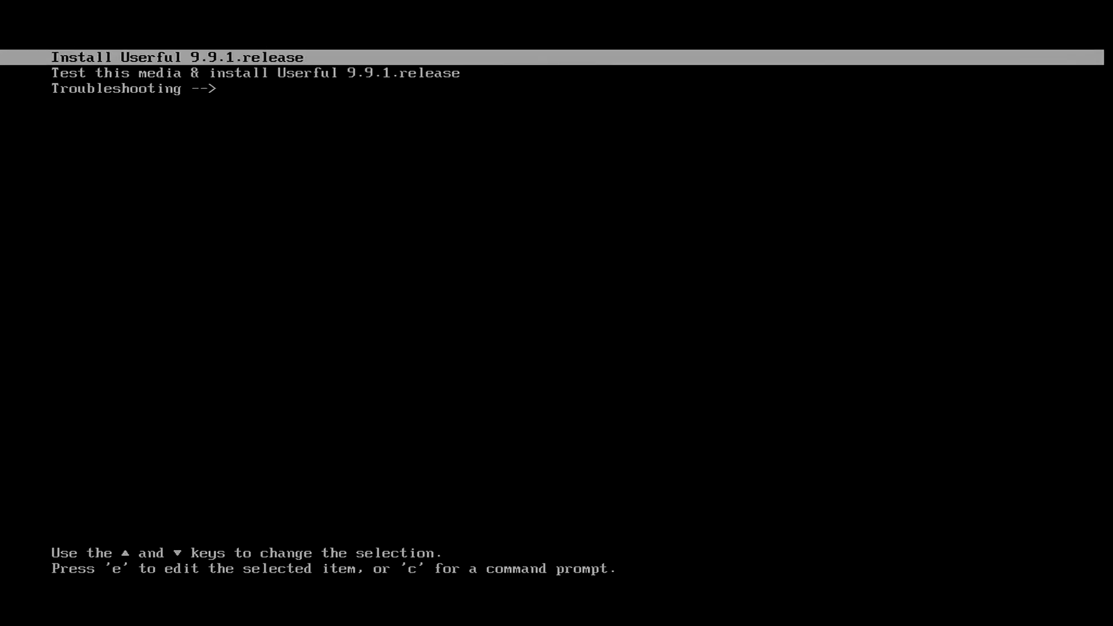
pyautogui.press('Return')
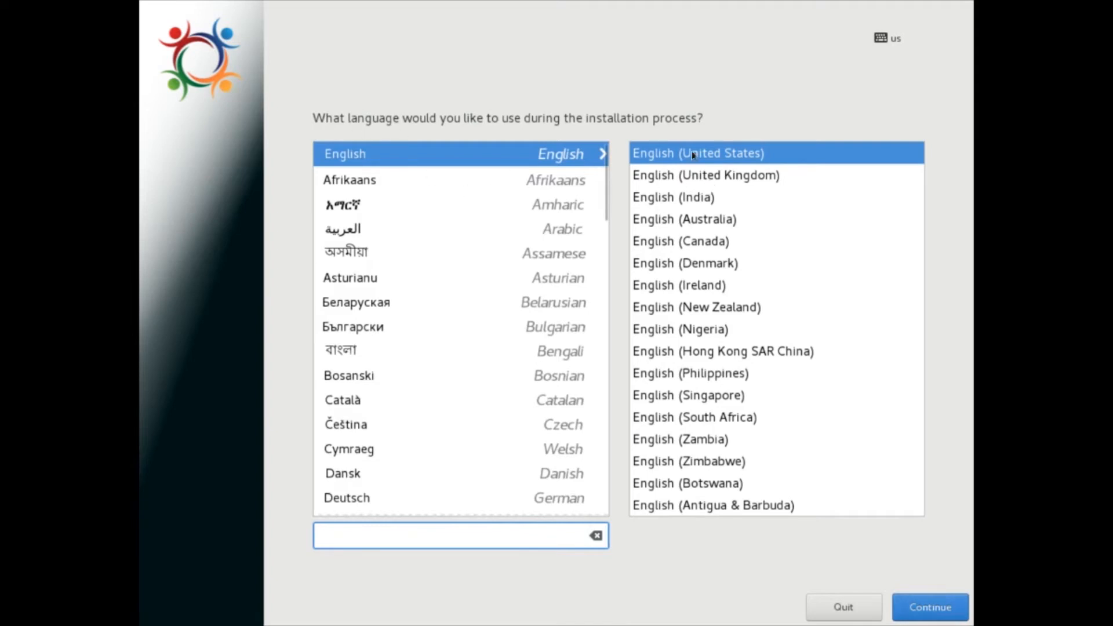
pyautogui.click(926, 611)
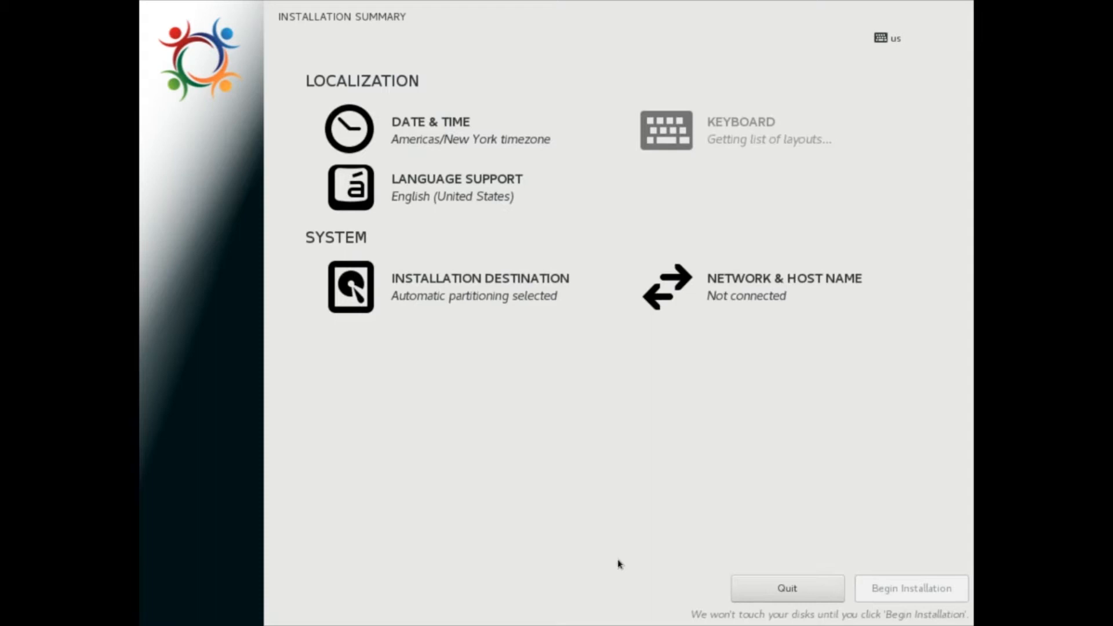
# Set the time zone to Americas/Edmonton and the clock to the AM/PM format.
pyautogui.click(428, 122)
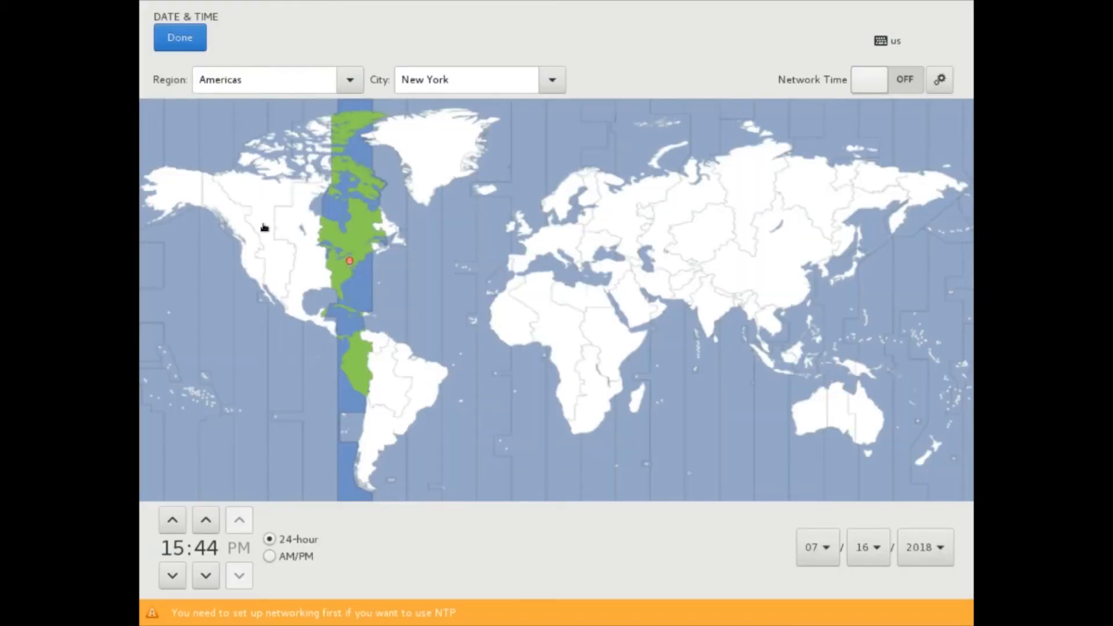
pyautogui.click(264, 226)
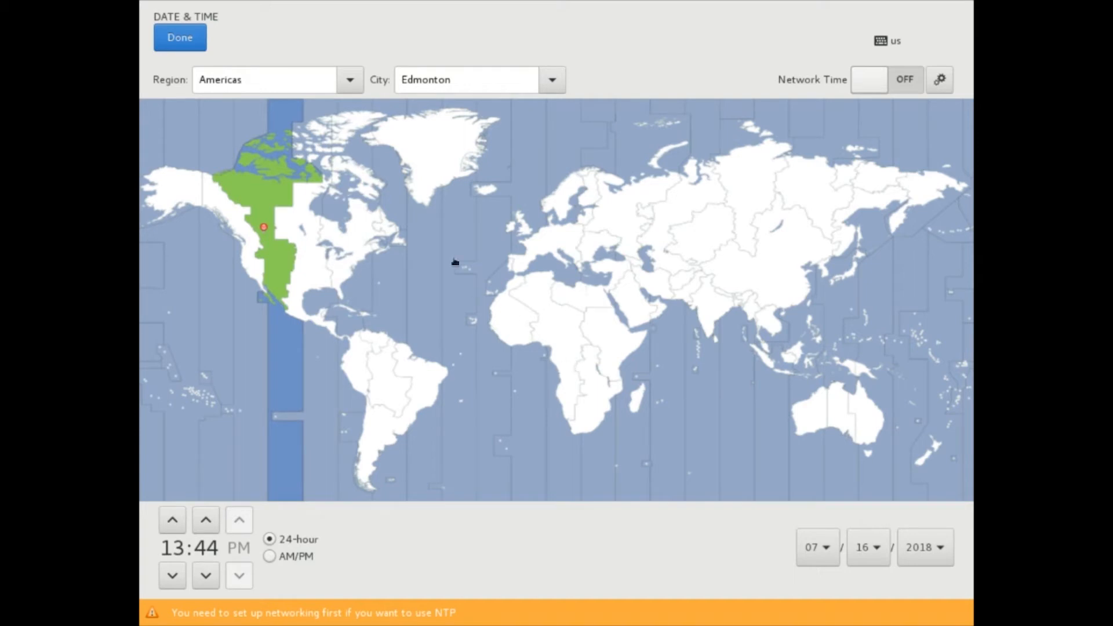
pyautogui.click(271, 559)
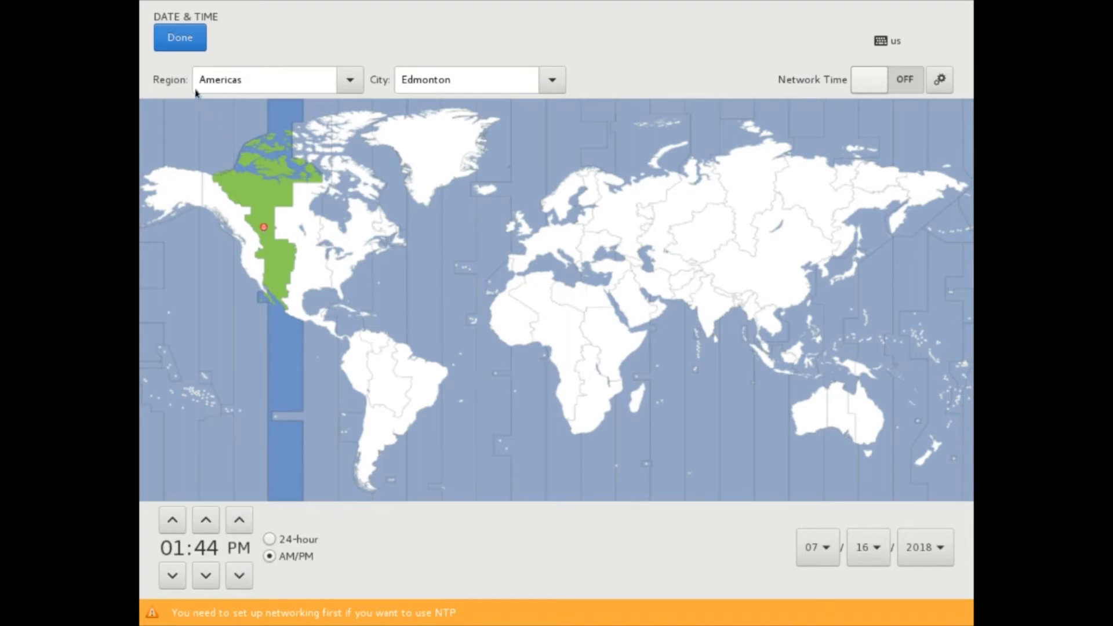
pyautogui.click(177, 39)
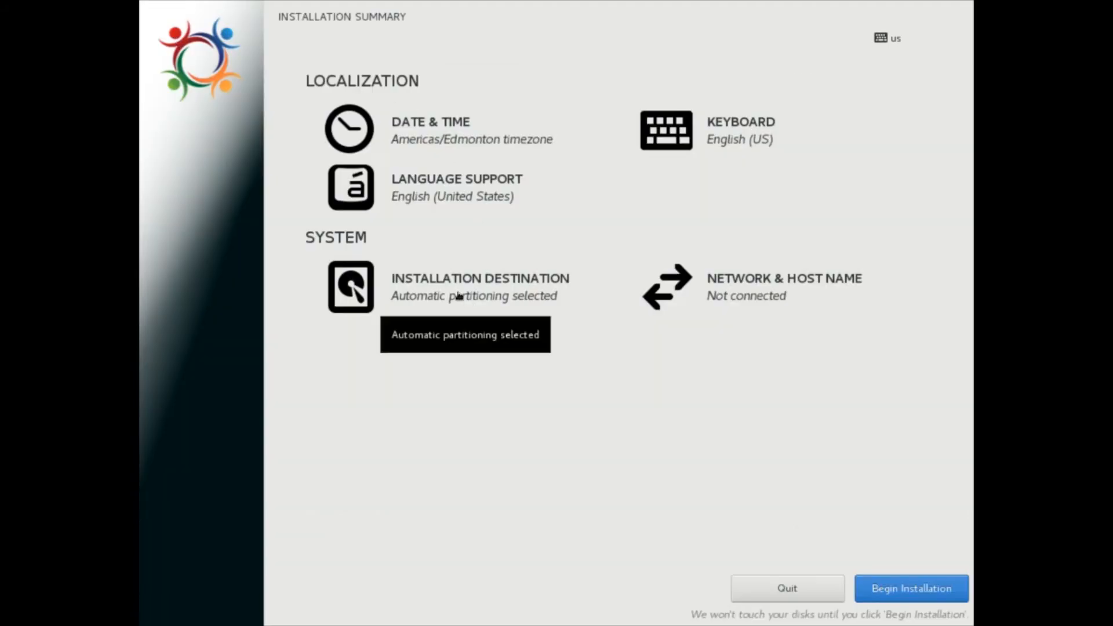
# Turn on the Ethernet (ens3) connection in the network and host name settings.
pyautogui.click(725, 284)
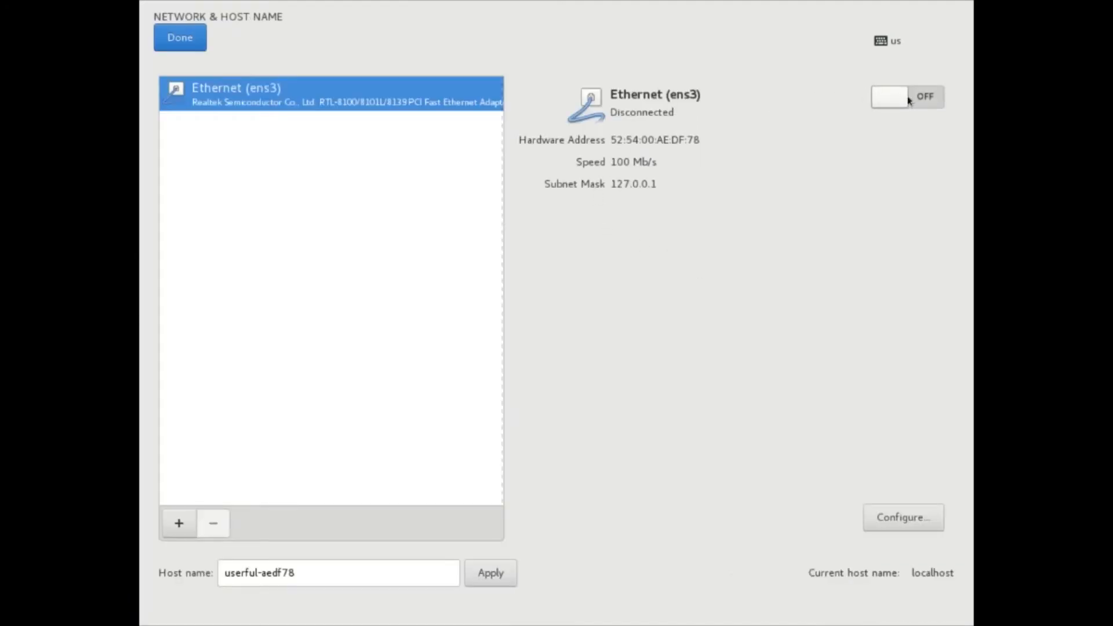
pyautogui.click(924, 98)
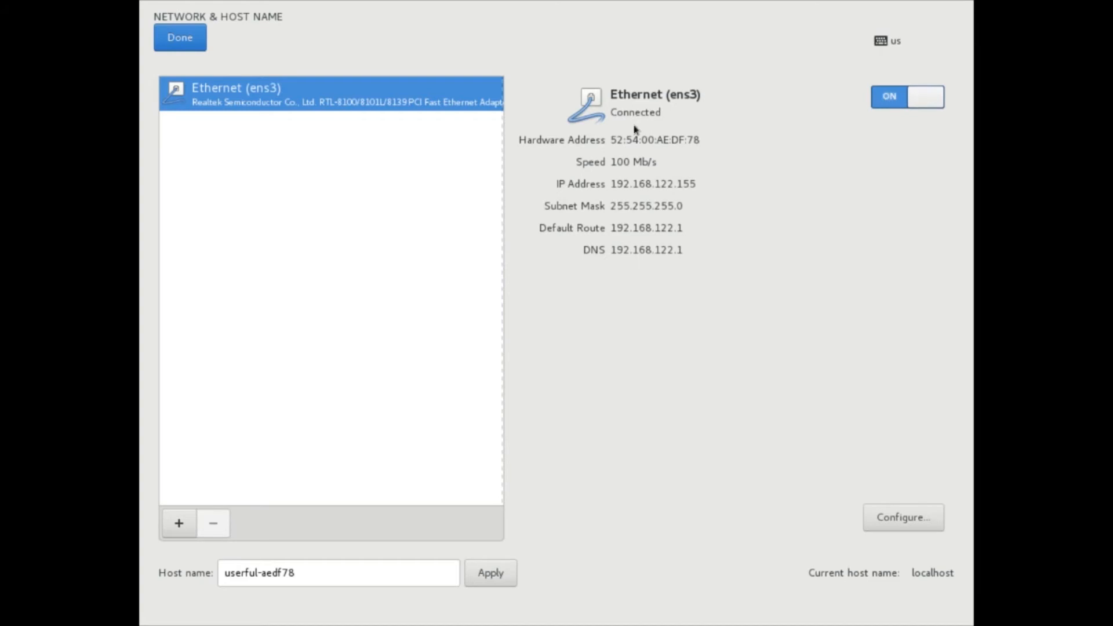
pyautogui.click(179, 37)
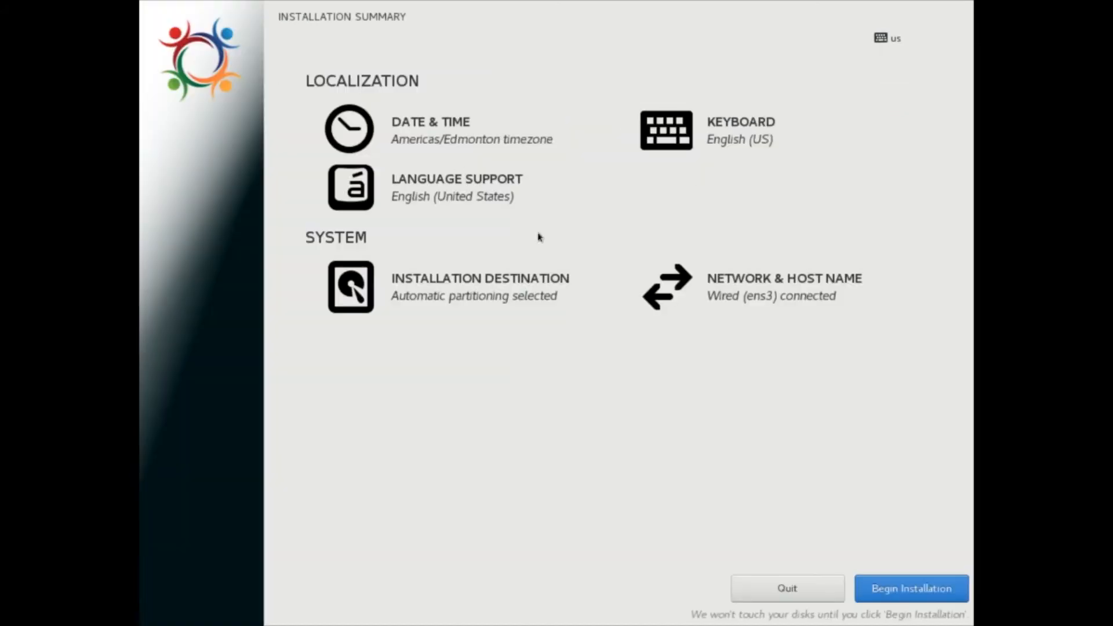
# Run the Userful installation and reboot the machine into the local Initial Setup.
pyautogui.click(904, 598)
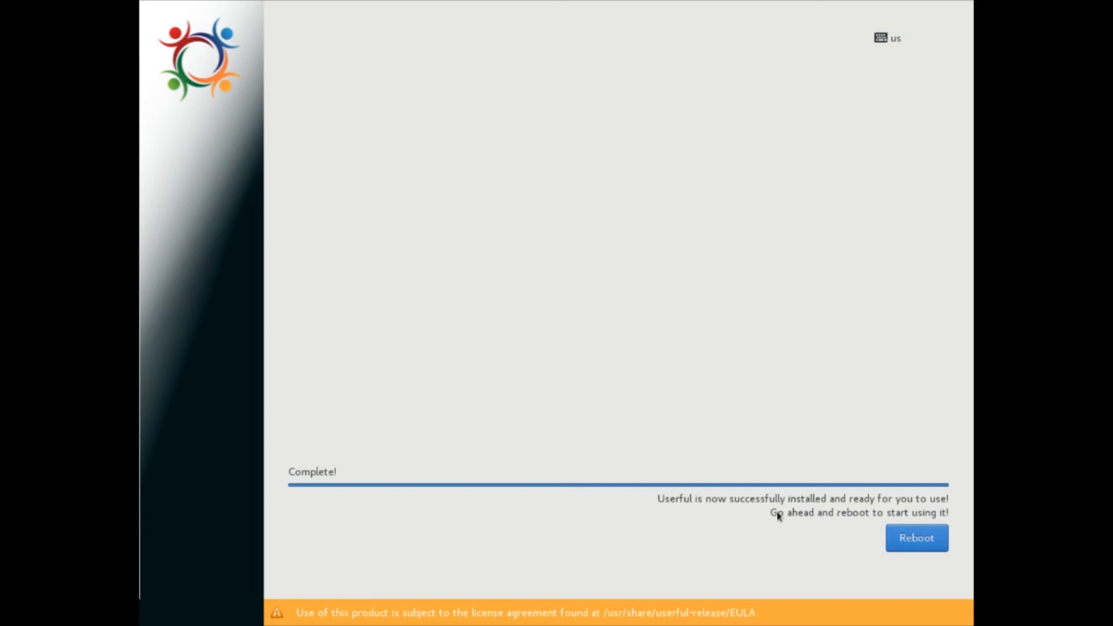
pyautogui.click(924, 538)
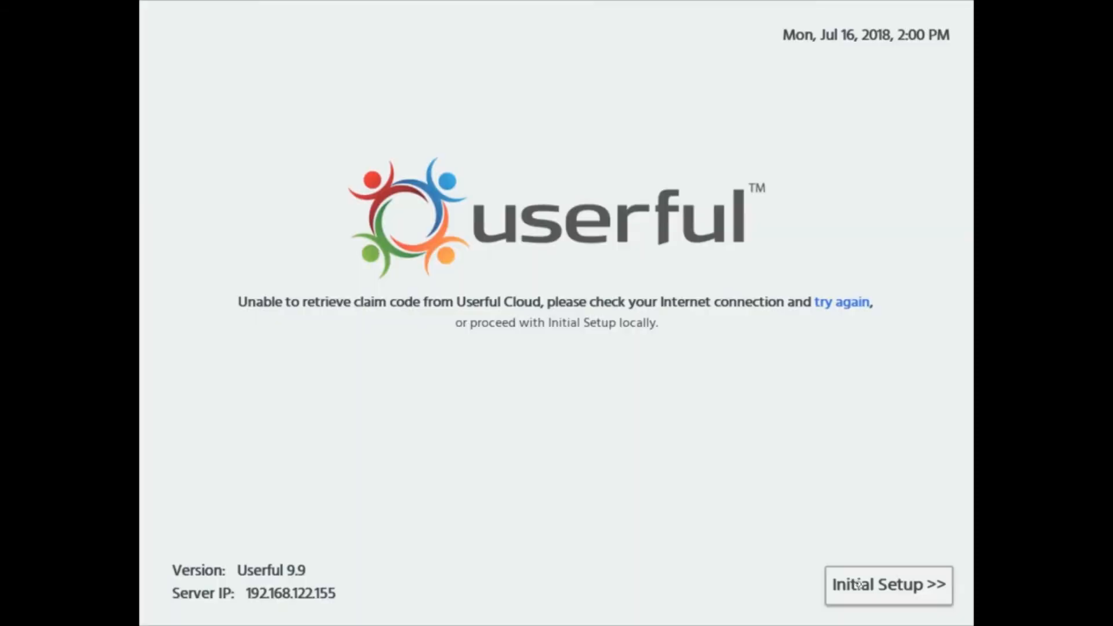
pyautogui.click(858, 584)
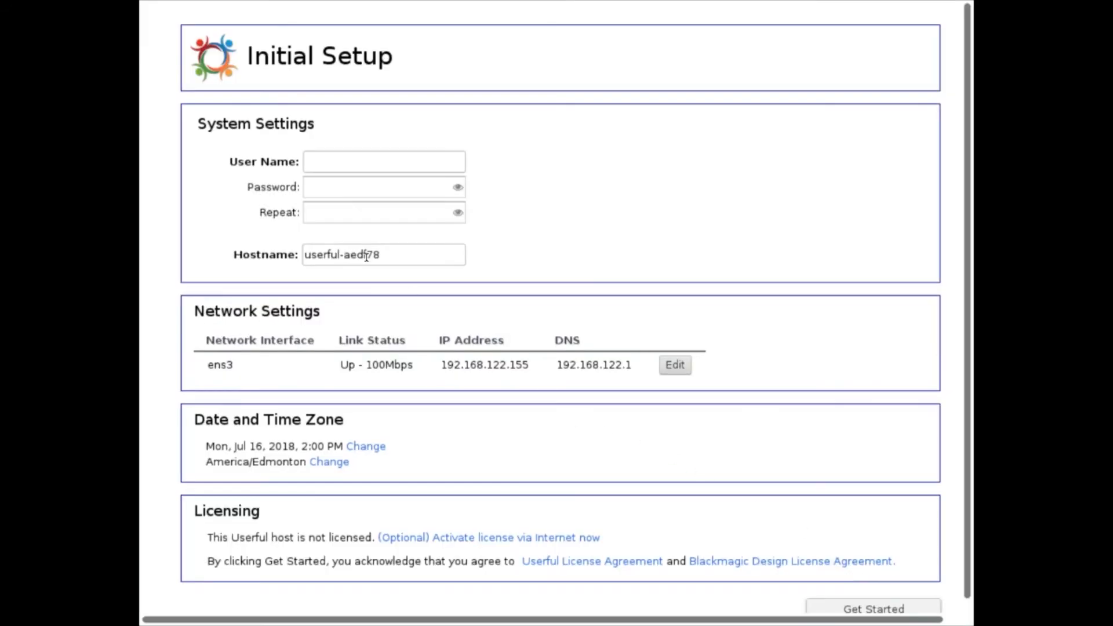
# Replace the default hostname in the system settings with userfulsupport.
pyautogui.doubleClick(383, 253)
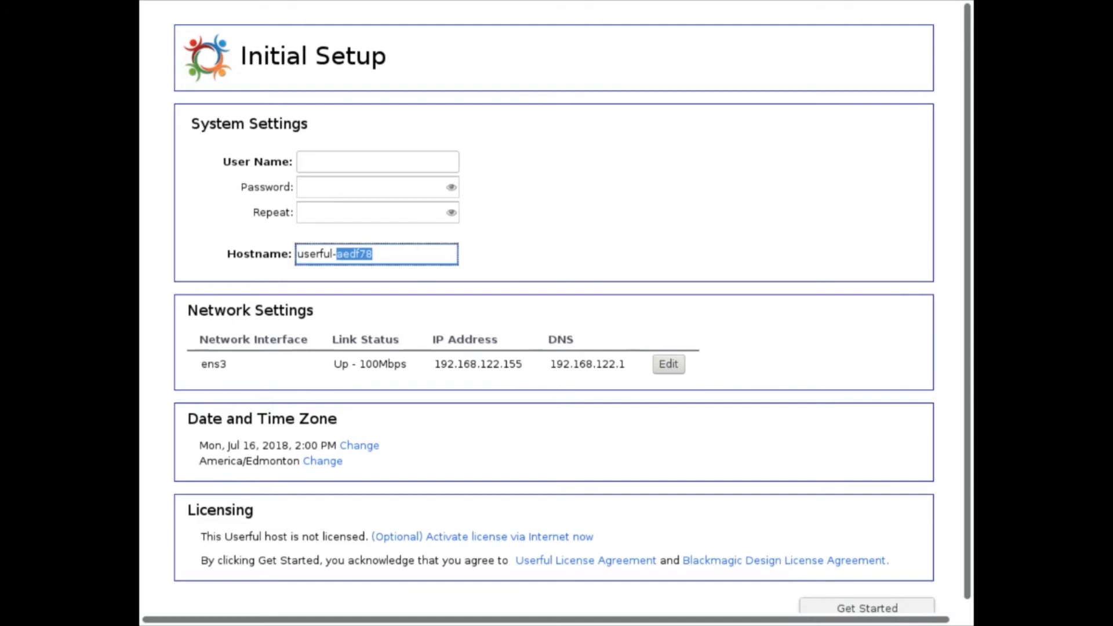
pyautogui.press('BackSpace')
pyautogui.press('BackSpace')
pyautogui.press('BackSpace')
pyautogui.press('BackSpace')
pyautogui.press('BackSpace')
pyautogui.press('BackSpace')
pyautogui.press('BackSpace')
pyautogui.press('BackSpace')
pyautogui.press('BackSpace')
pyautogui.write('userfulsupport')
# Enter the user name "user" and the account password in both password fields, and submit the initial setup.
pyautogui.click(350, 152)
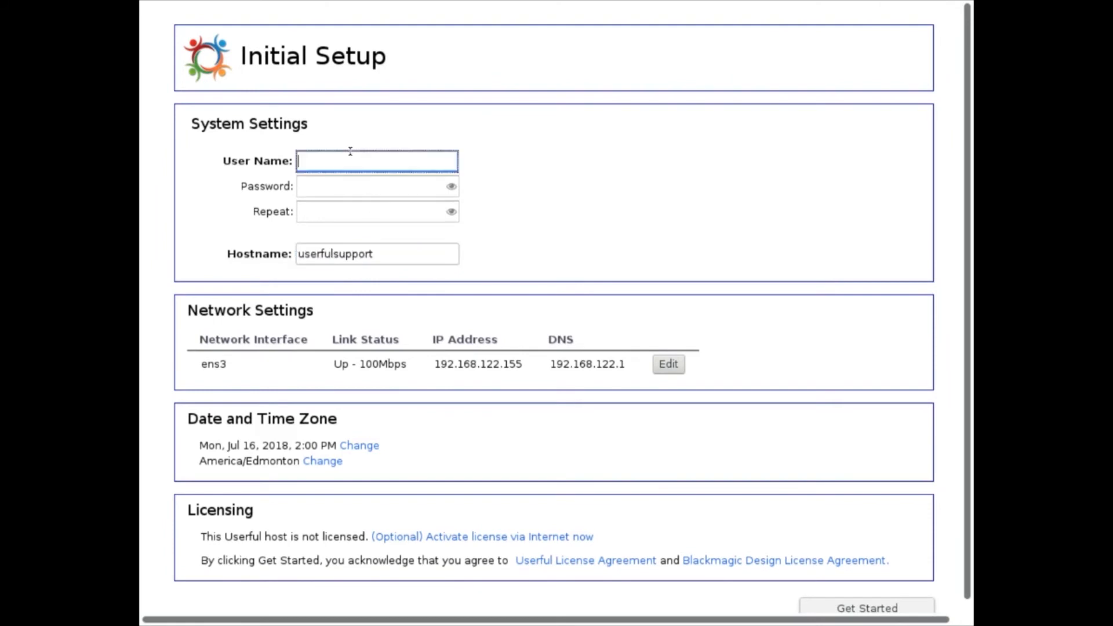
pyautogui.write('user')
pyautogui.click(347, 187)
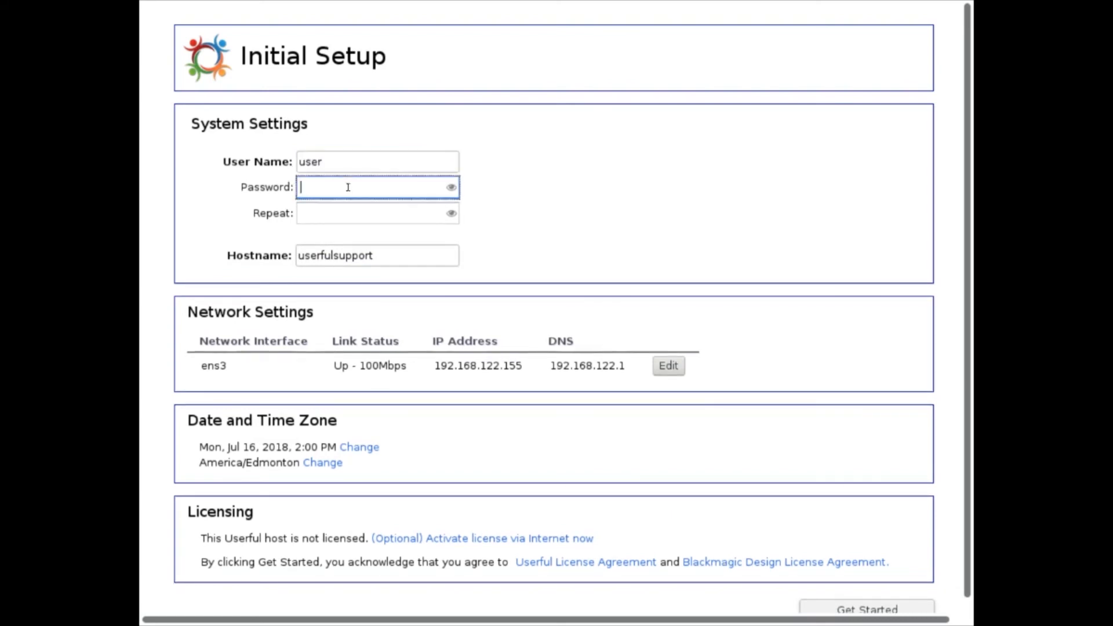
pyautogui.write('•••••••••')
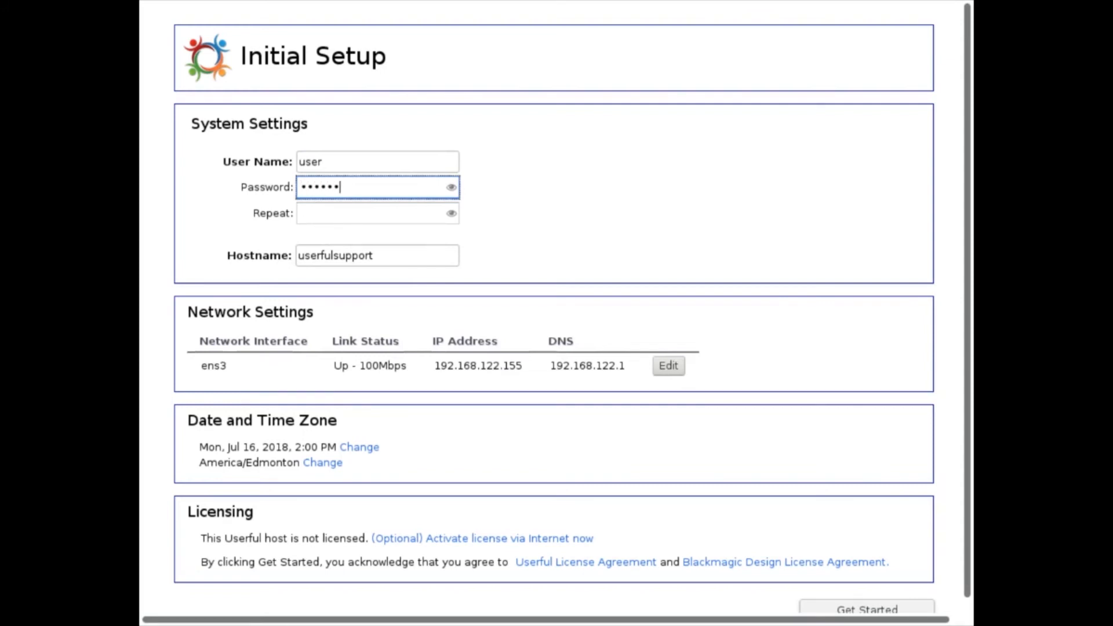
pyautogui.write('•••')
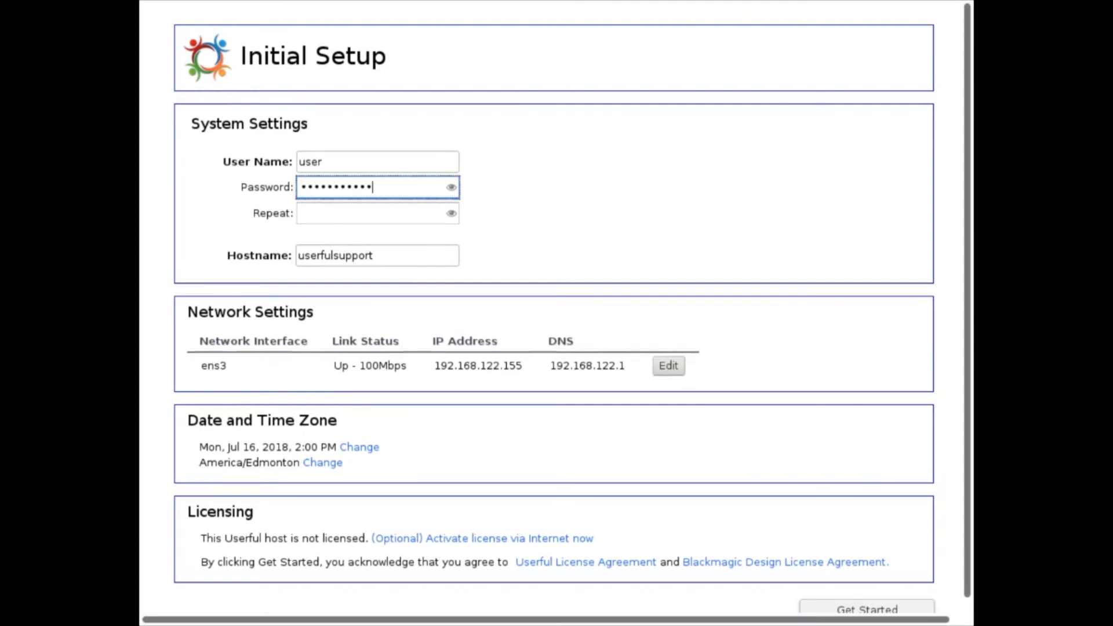
pyautogui.click(339, 212)
pyautogui.write('•••••')
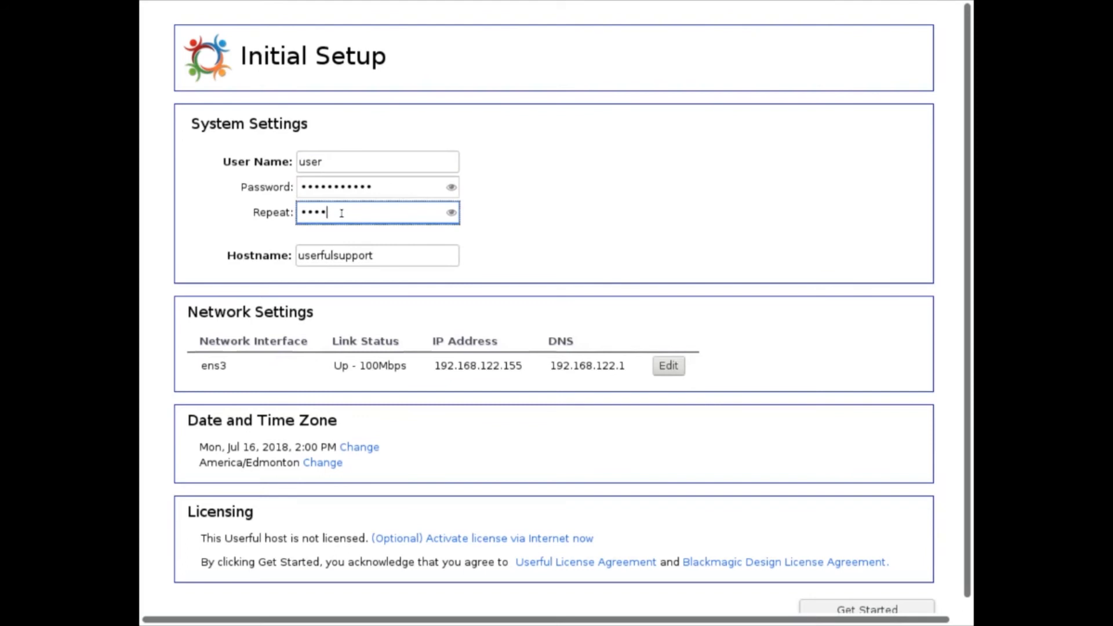
pyautogui.write('•••••••')
pyautogui.scroll(-1, 968, 552)
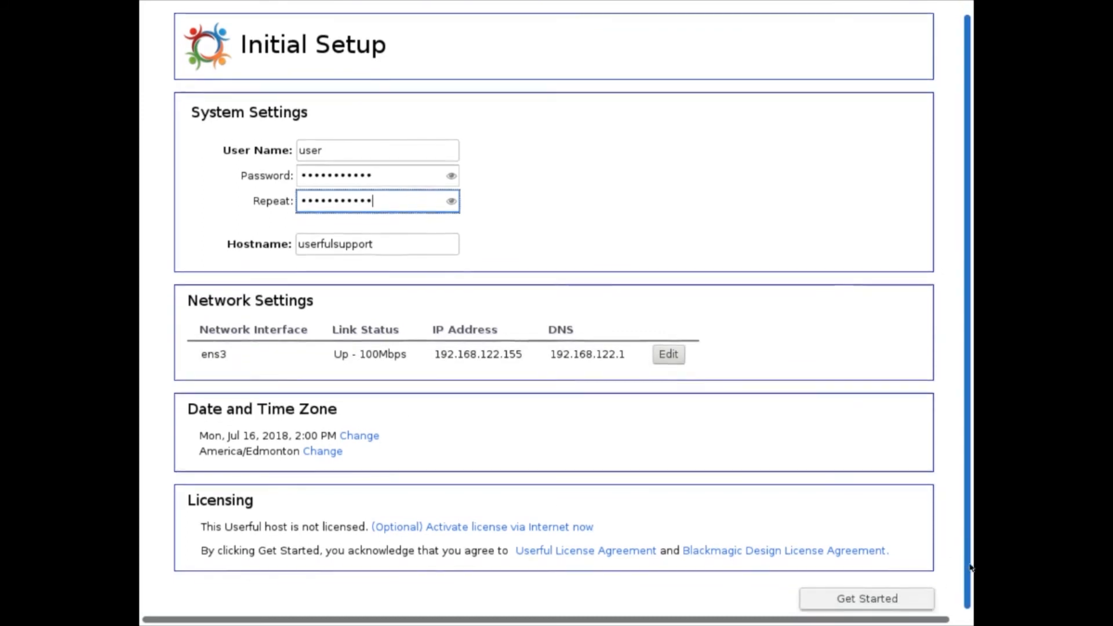
pyautogui.click(844, 604)
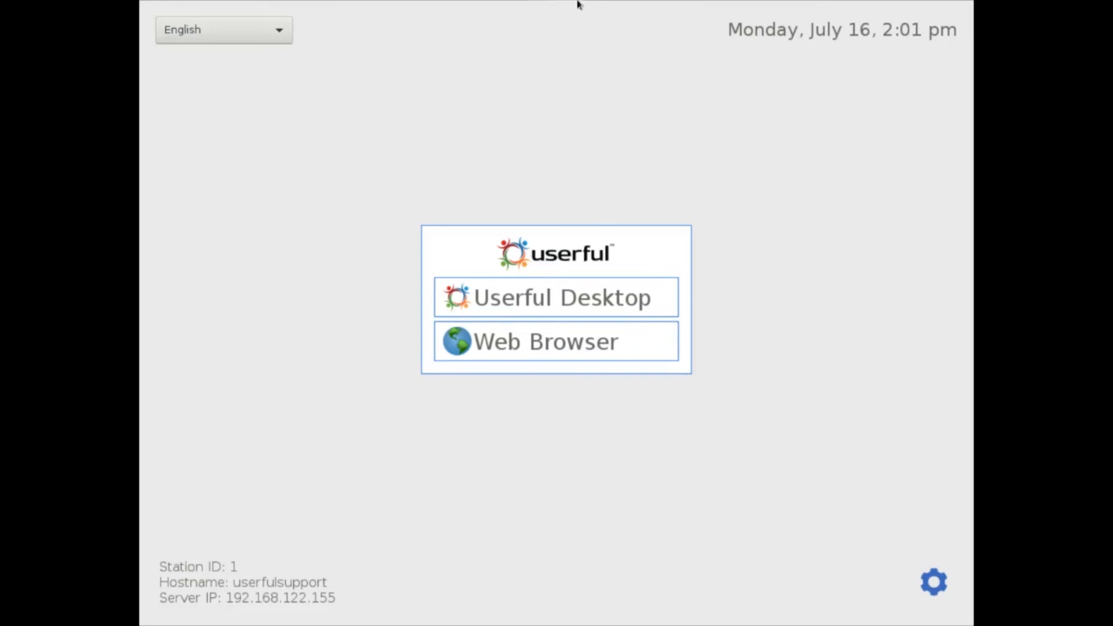
# Leave the virtual machine's full-screen view and switch to the Userful Control Center login page in Chrome.
pyautogui.moveTo(549, 5)
pyautogui.click(544, 11)
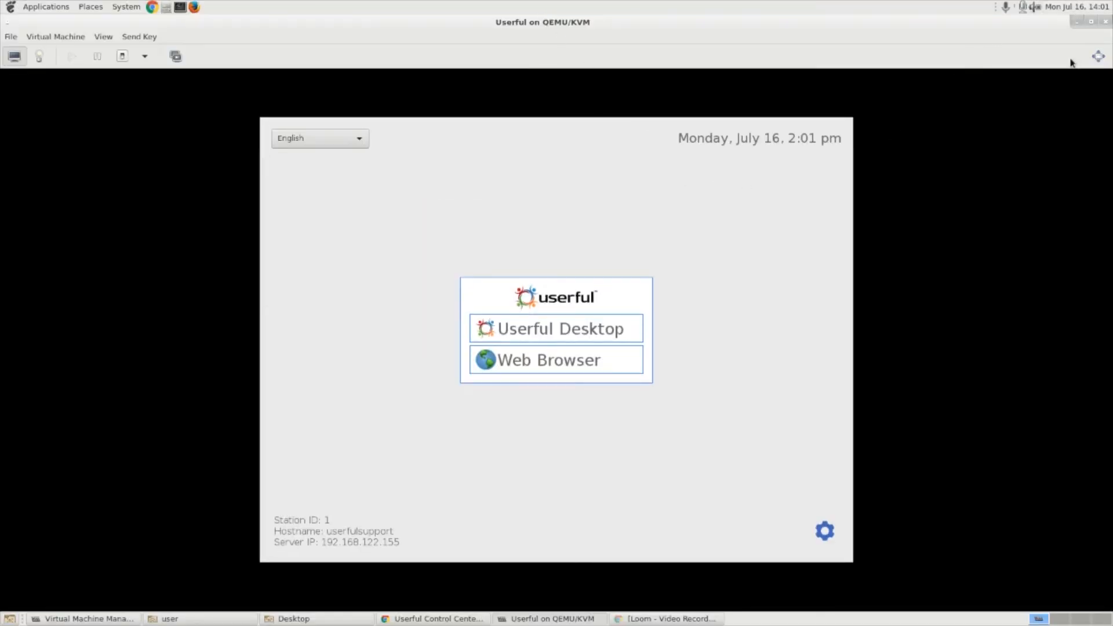
pyautogui.click(415, 618)
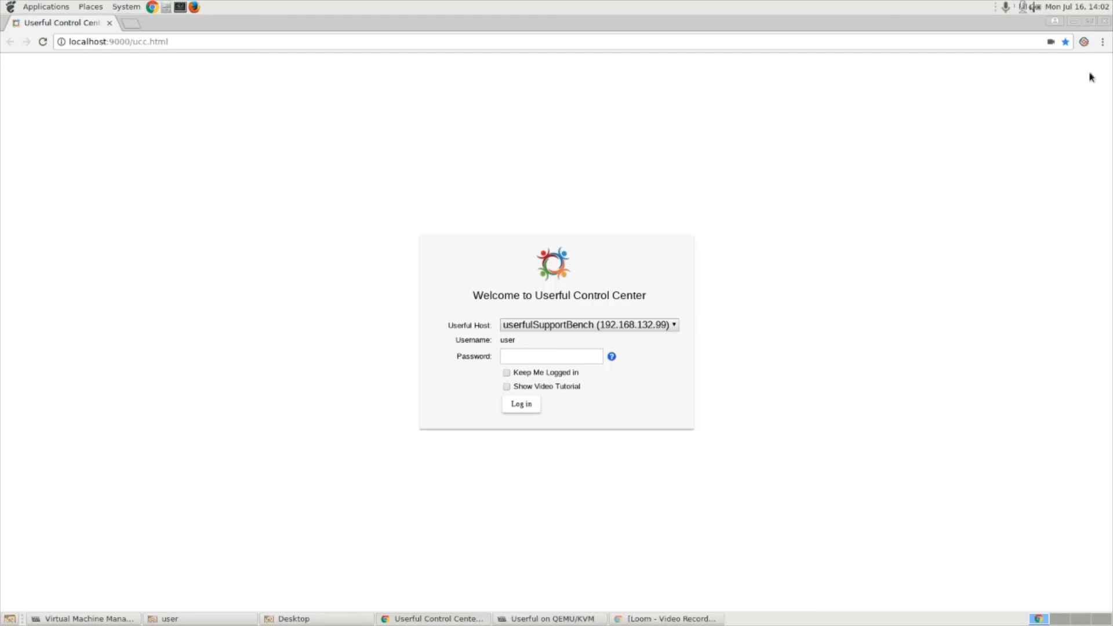
pyautogui.click(1084, 42)
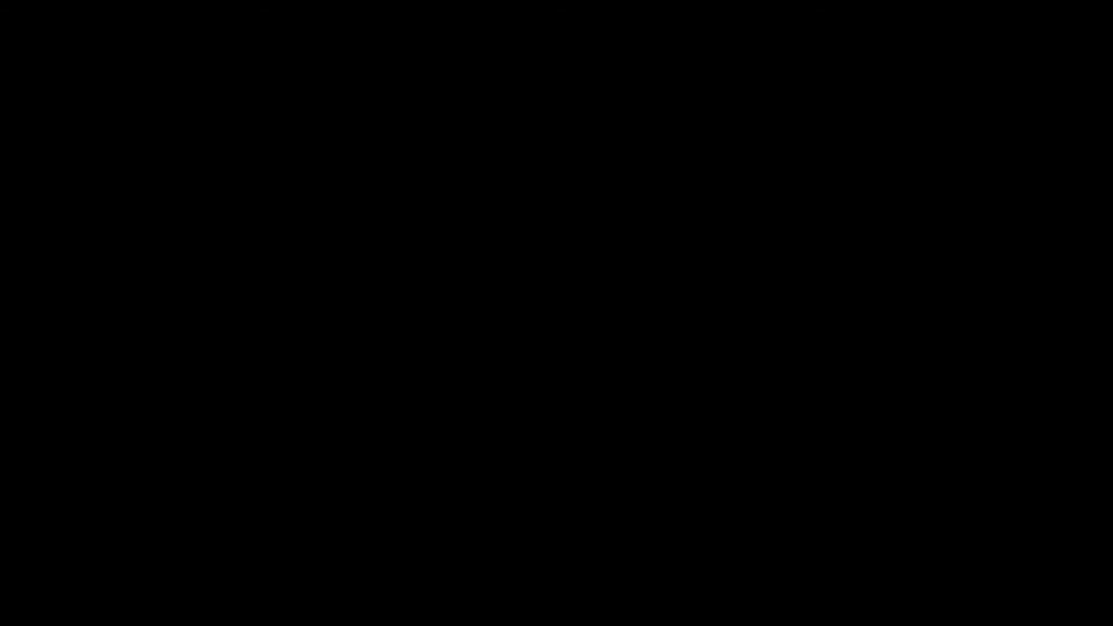